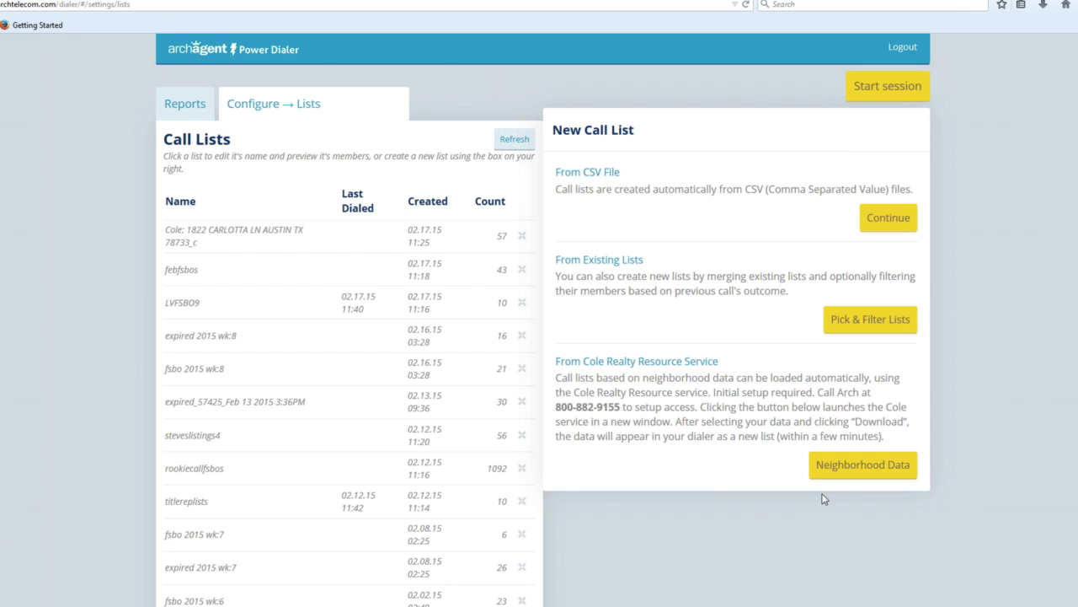
Preview the members of the expired 2015 wk:8 list, then close it without renaming
left_click(224, 341)
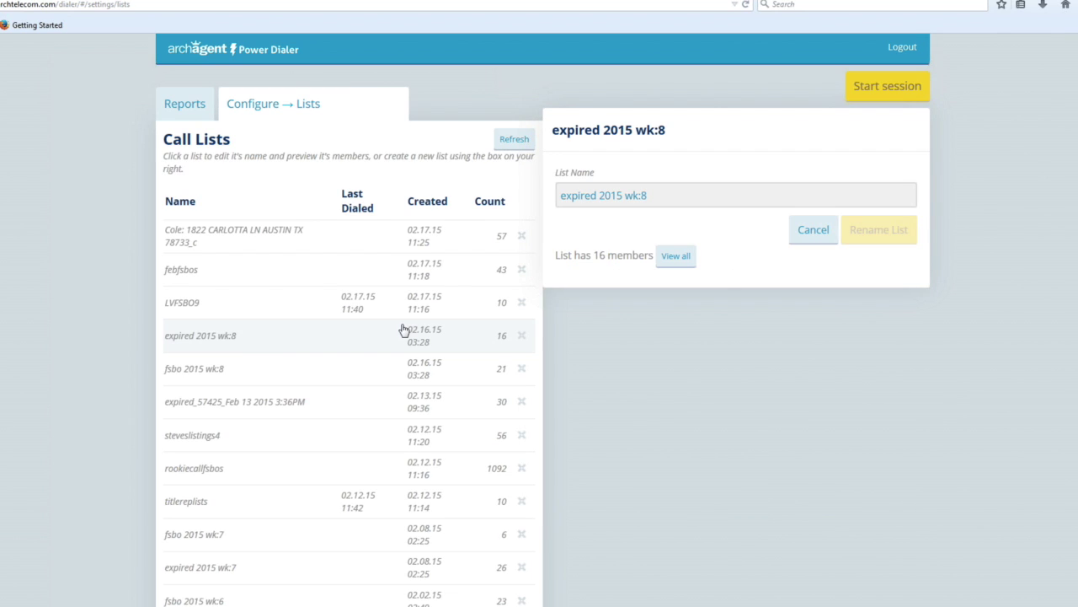
left_click(678, 256)
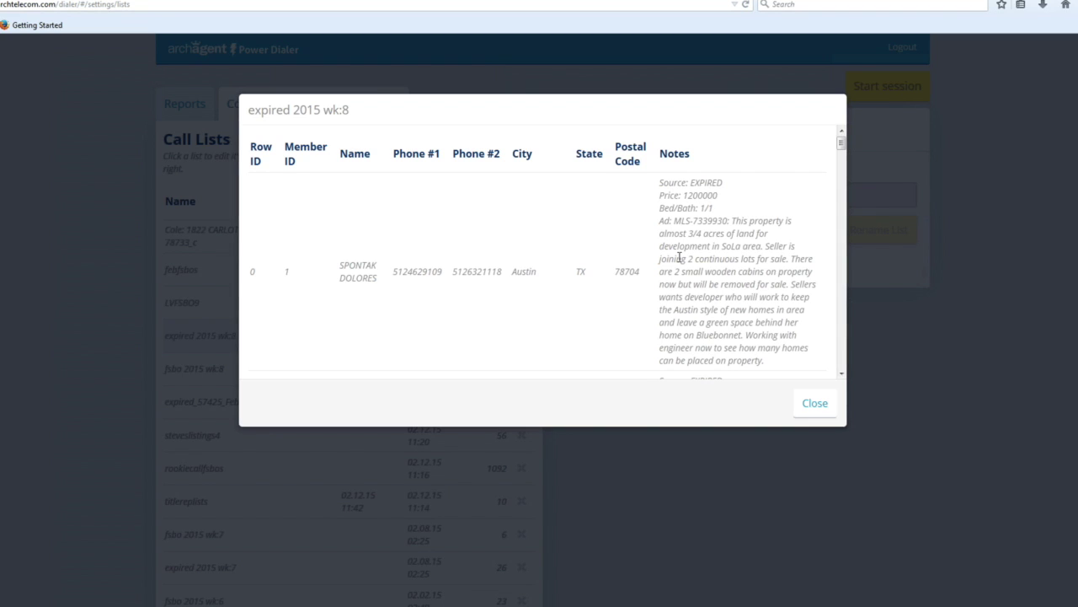
left_click(815, 405)
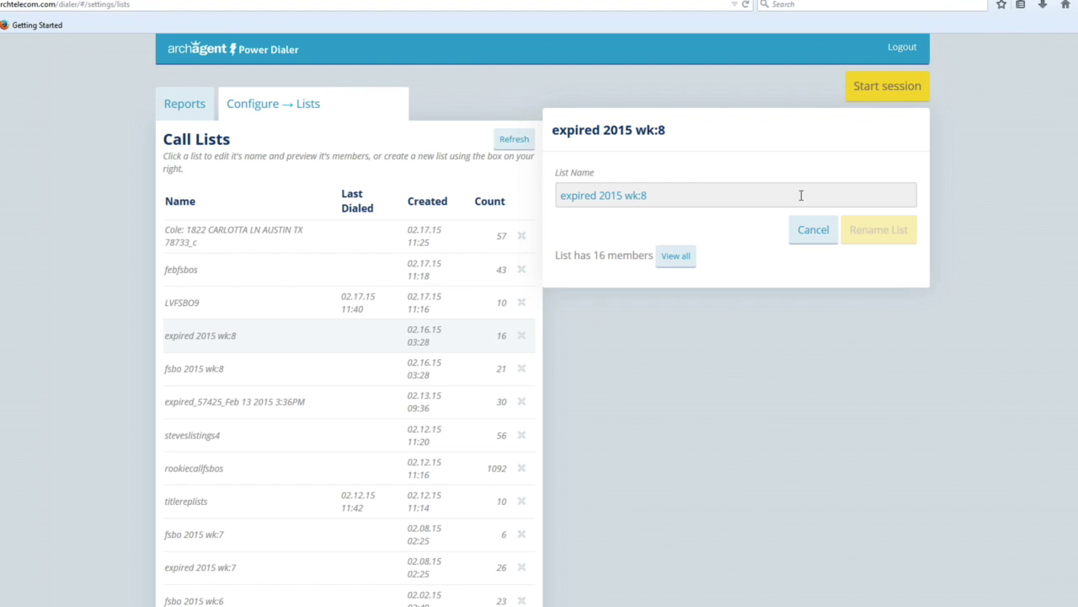
left_click(801, 233)
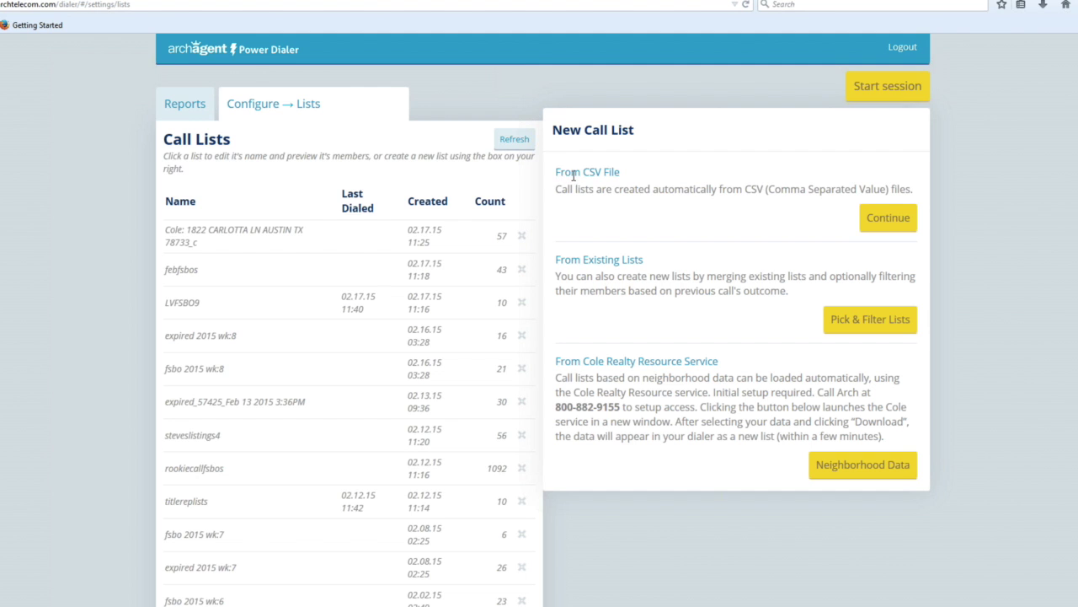
Skim the PowerDialer user guide, then return to the Call Lists page
key("ctrl+Tab")
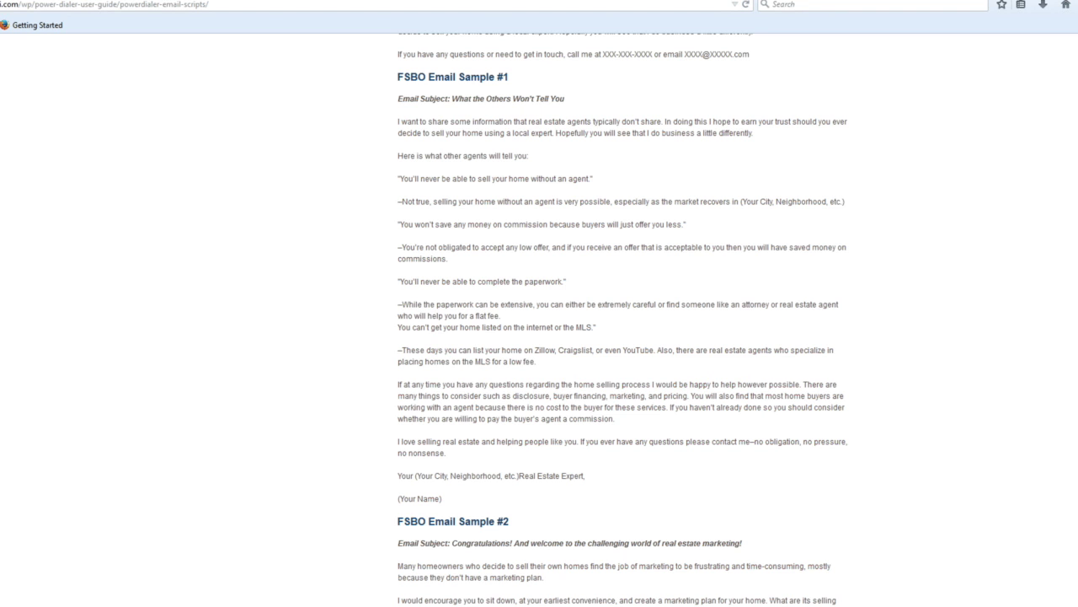
key("ctrl+Tab")
scroll(387, 179, "down", 5)
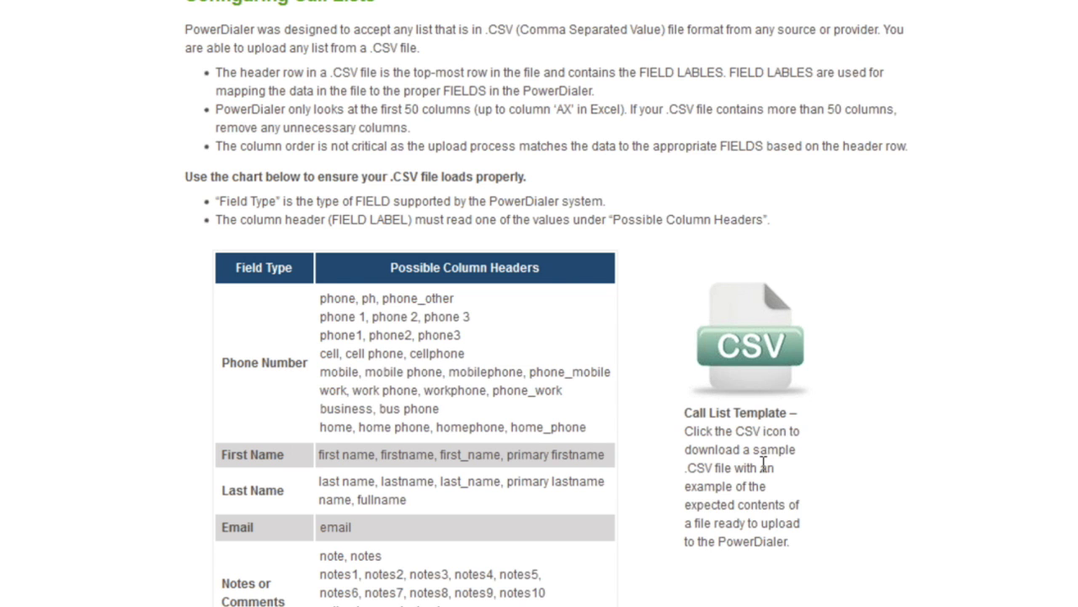
scroll(765, 476, "down", 7)
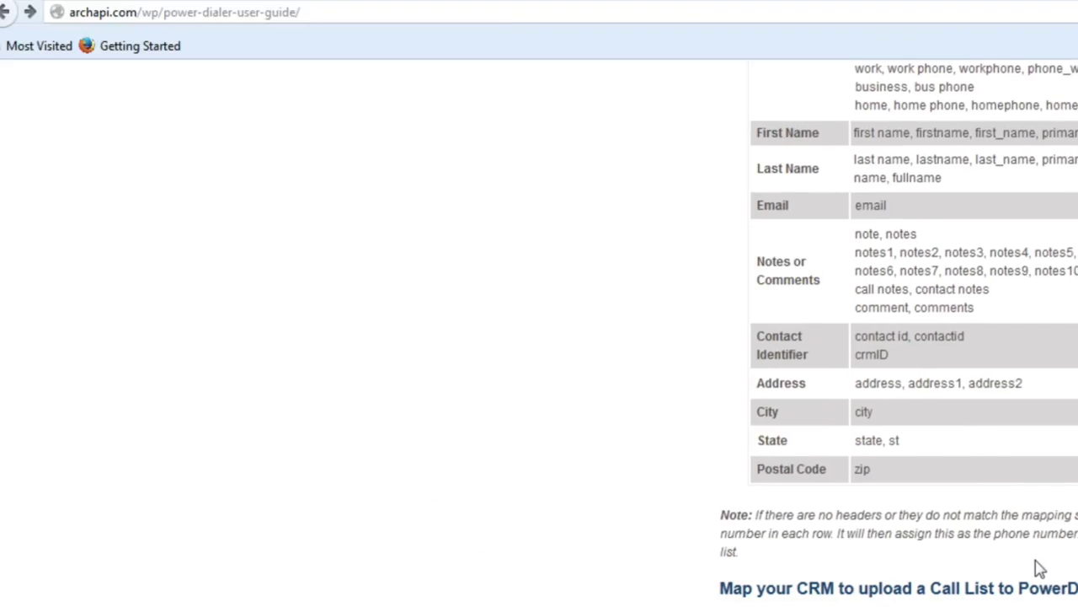
key("Home")
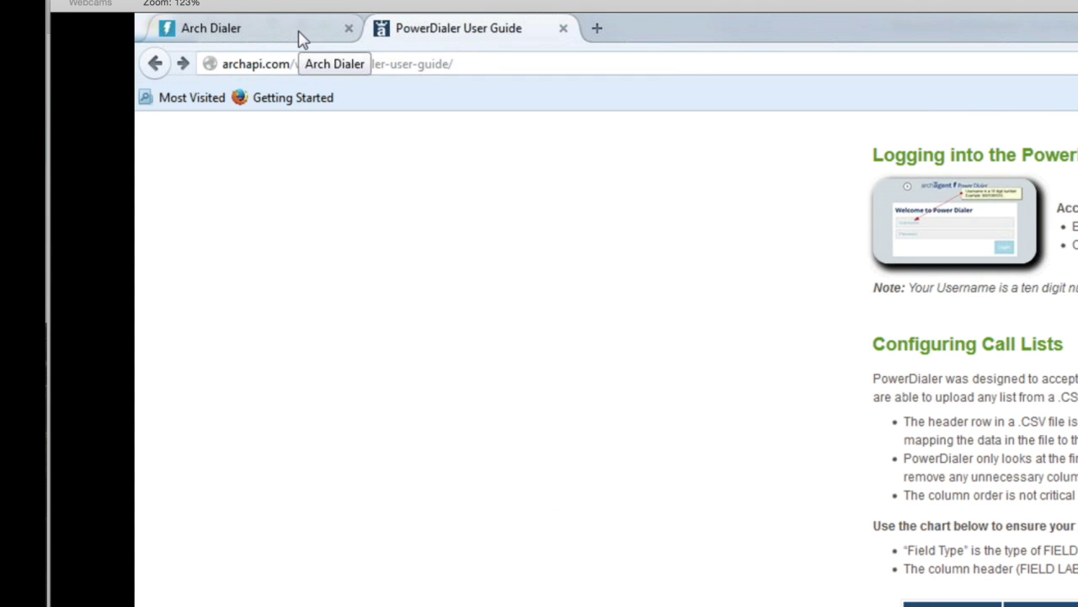
left_click(303, 39)
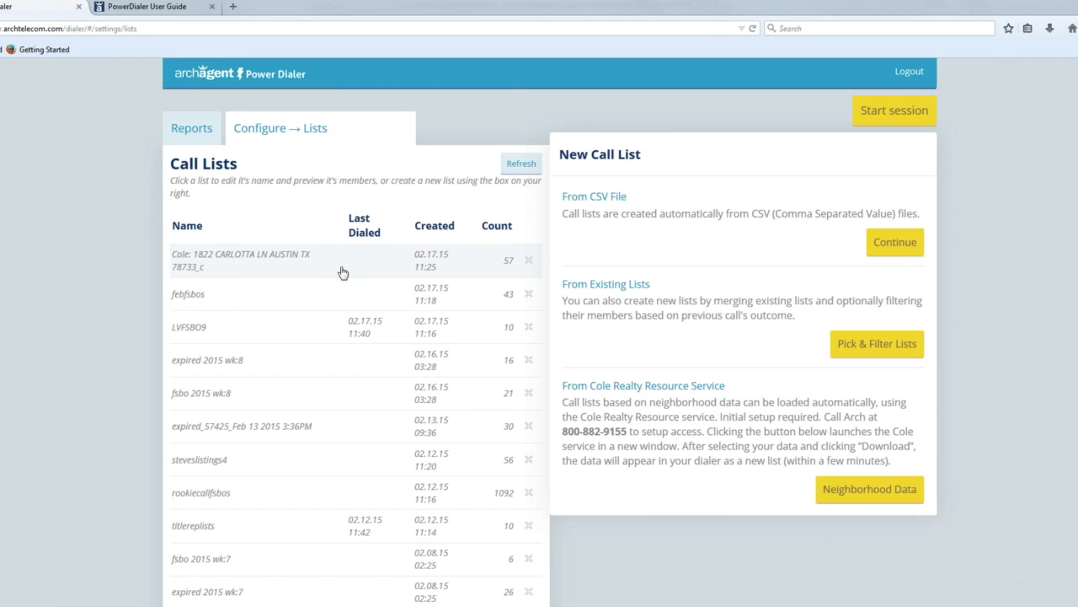
Start a CSV call list named 'titlescomp' and attach DialerTraining.csv
left_click(895, 245)
left_click(742, 242)
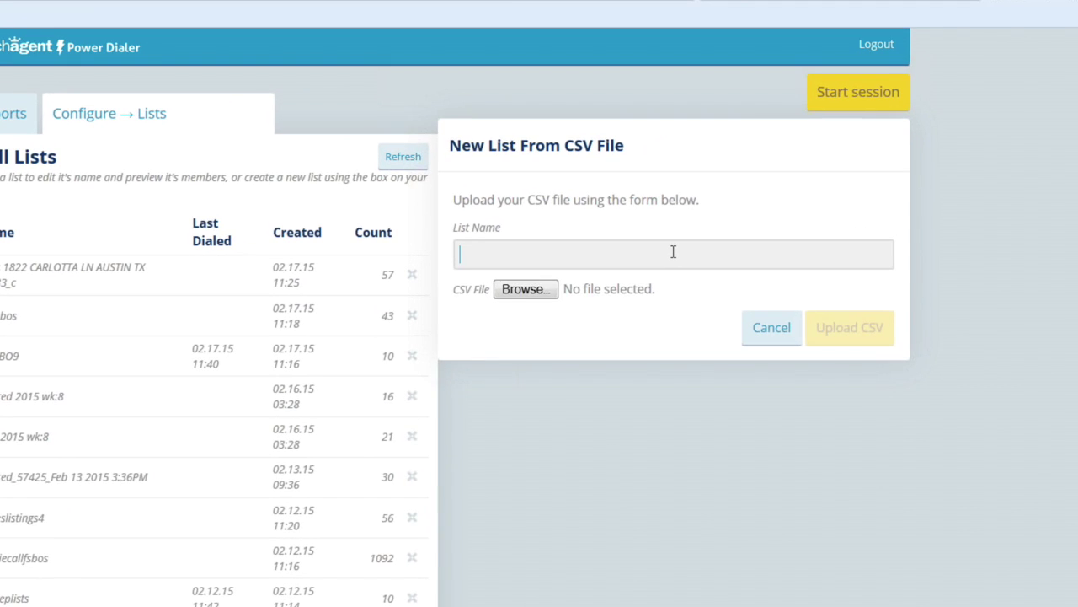
type("titl")
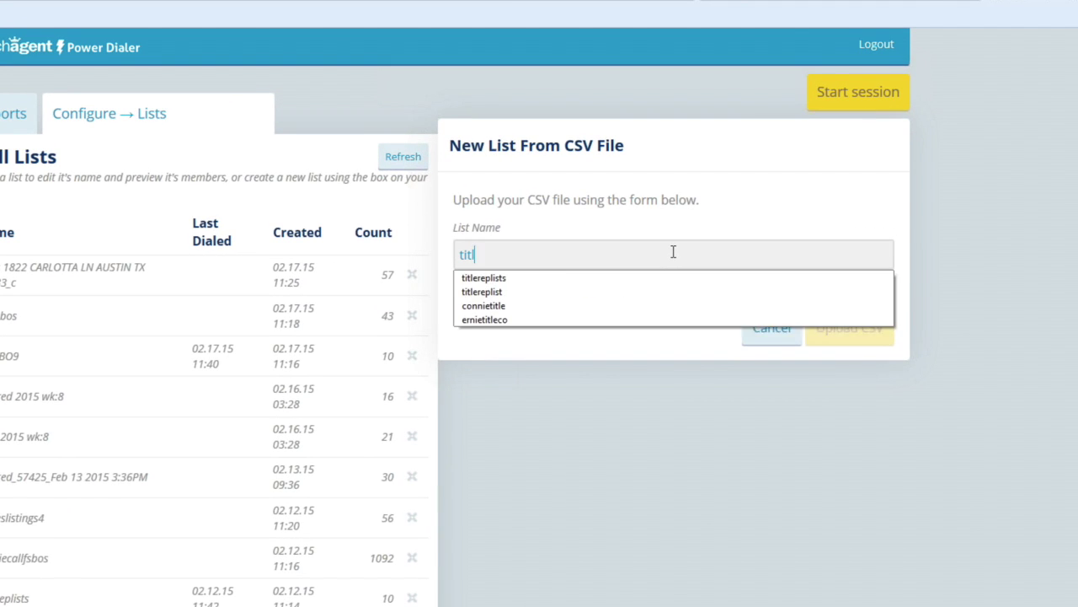
type("escomp")
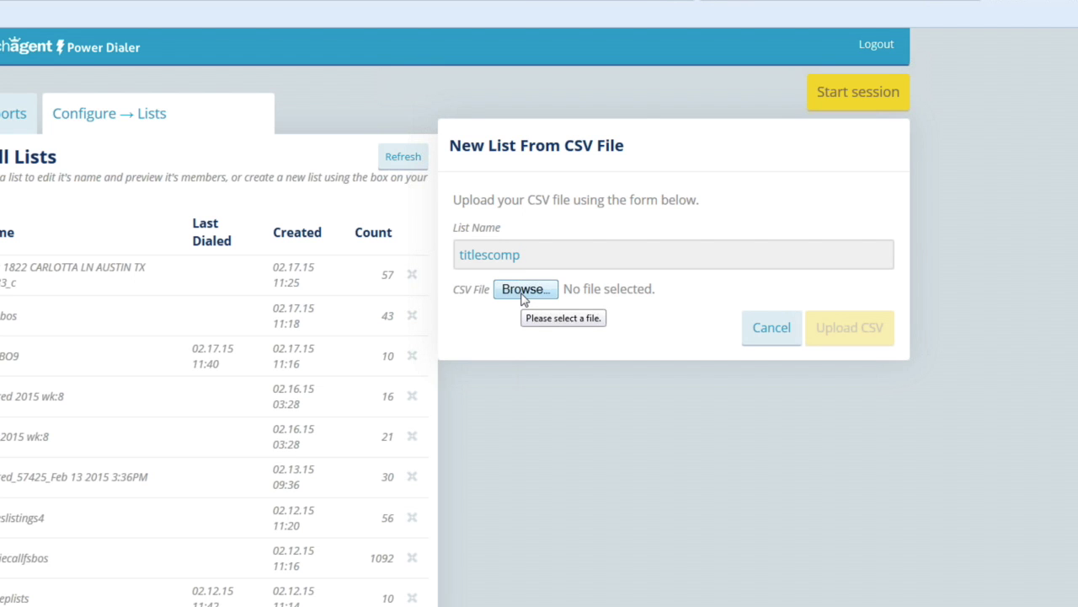
left_click(523, 294)
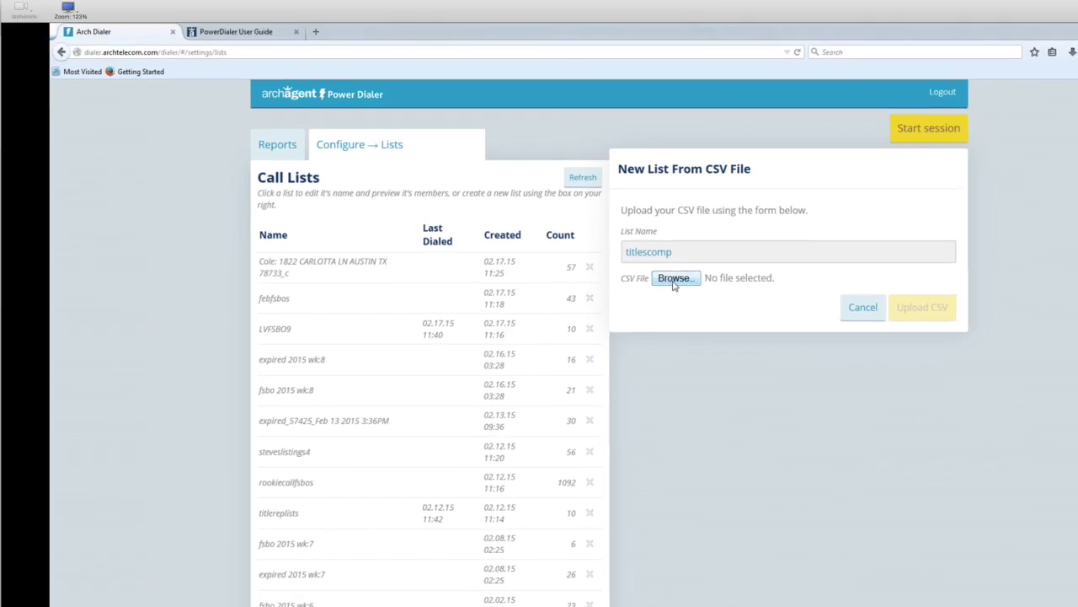
scroll(649, 135, "down", 1)
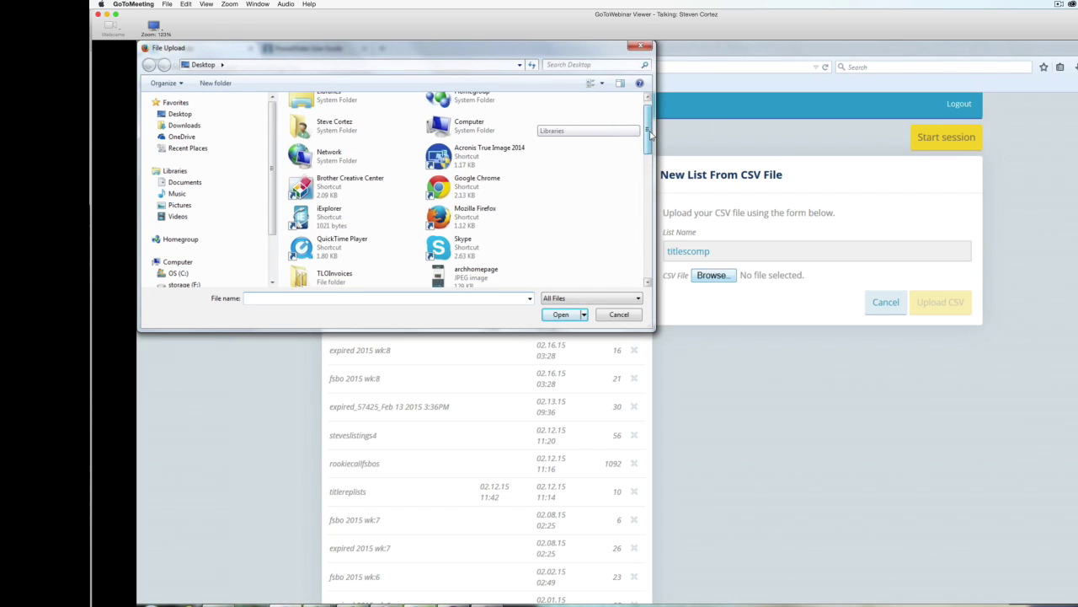
scroll(649, 135, "down", 5)
left_click(348, 194)
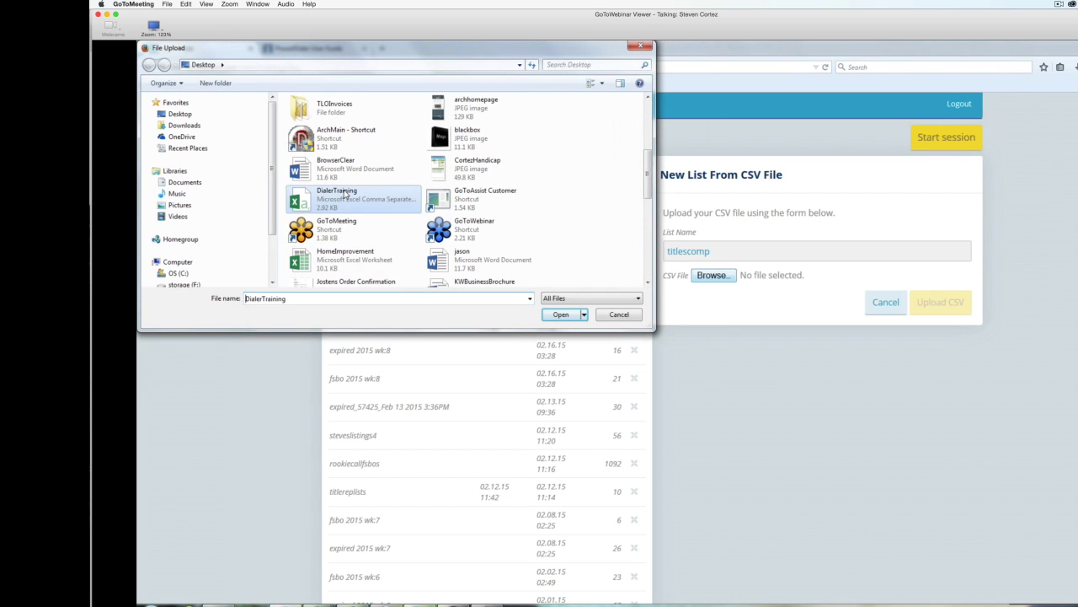
double_click(348, 193)
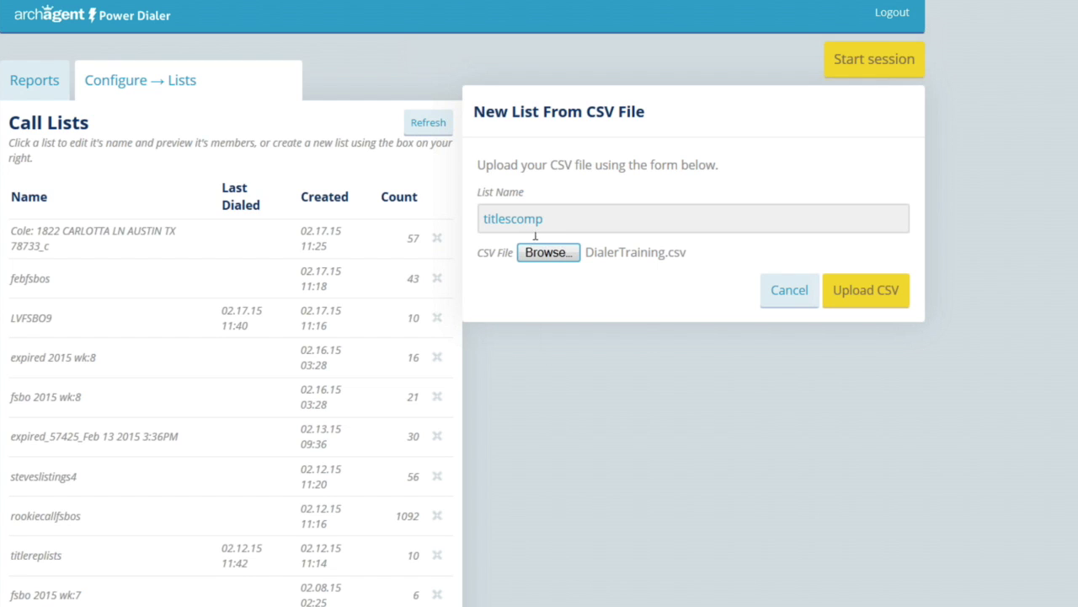
Correct the list name to 'titlecomp' and upload the CSV
left_click_drag(546, 219, 477, 219)
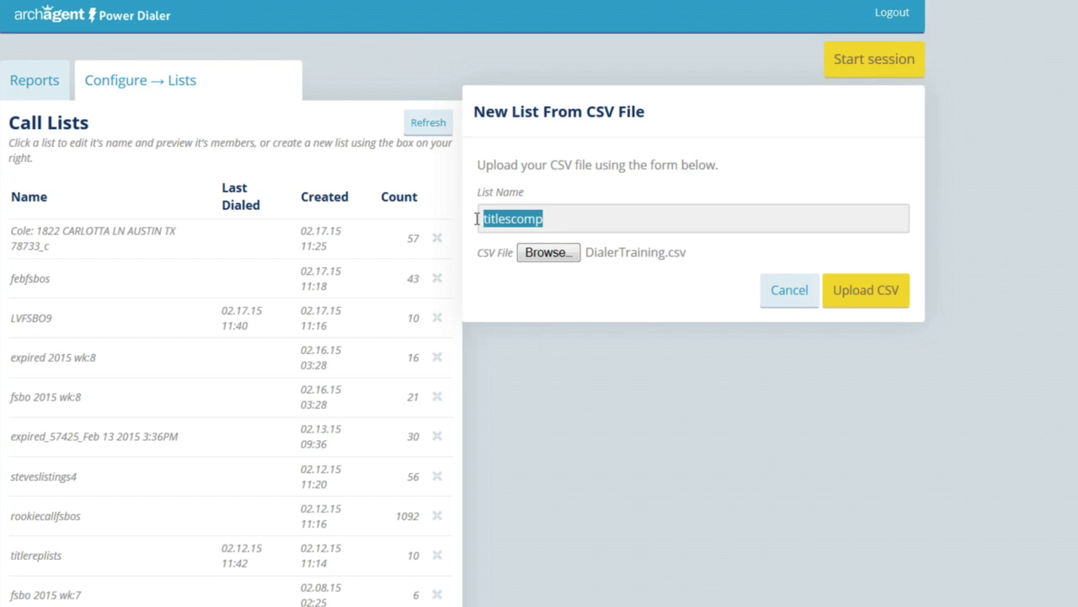
key("BackSpace")
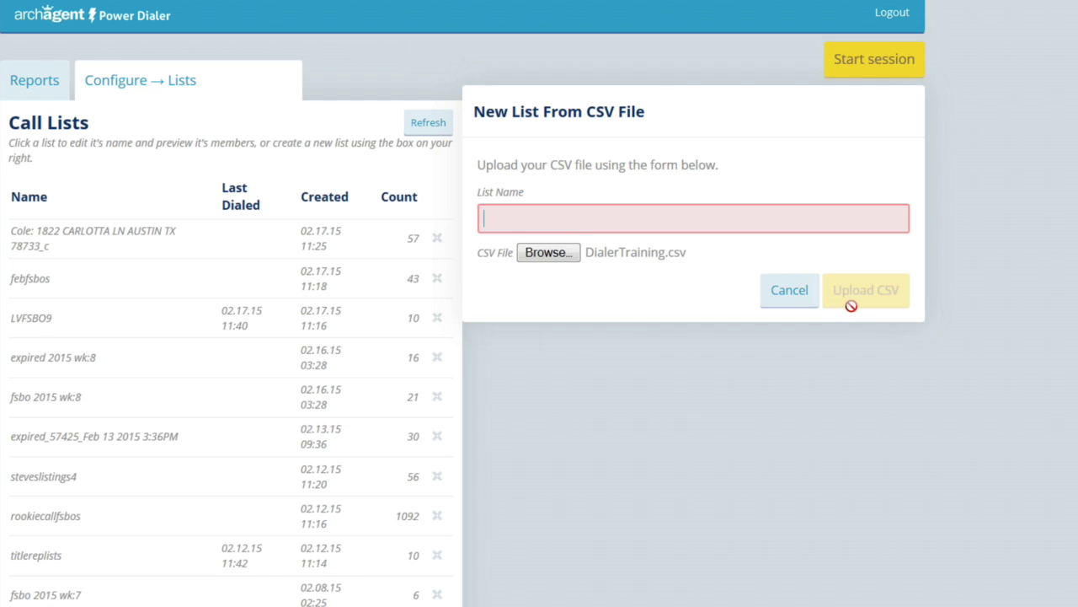
type("title")
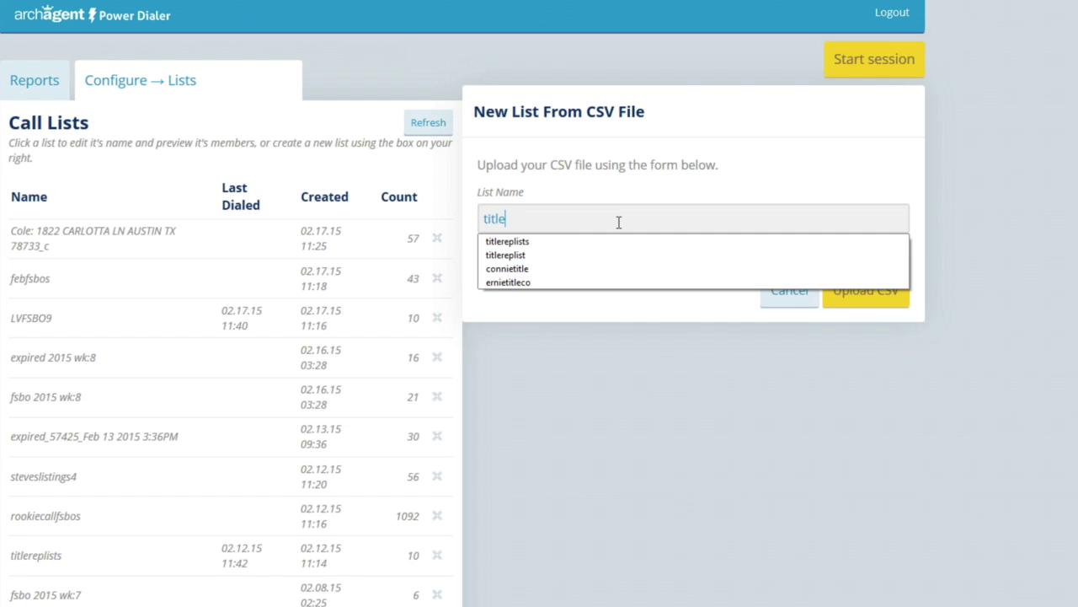
type("comp")
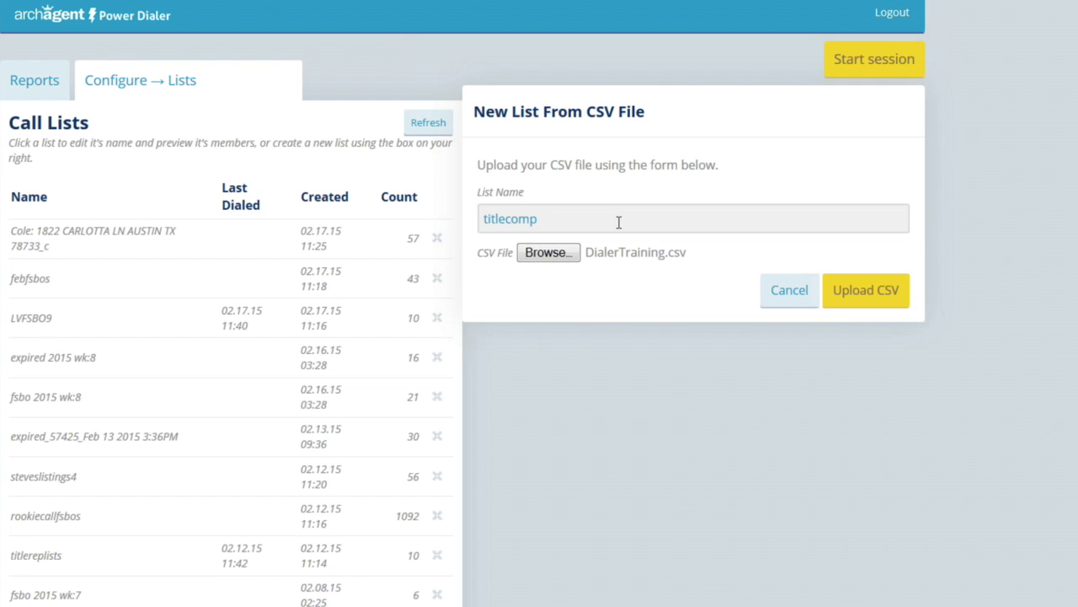
left_click(853, 290)
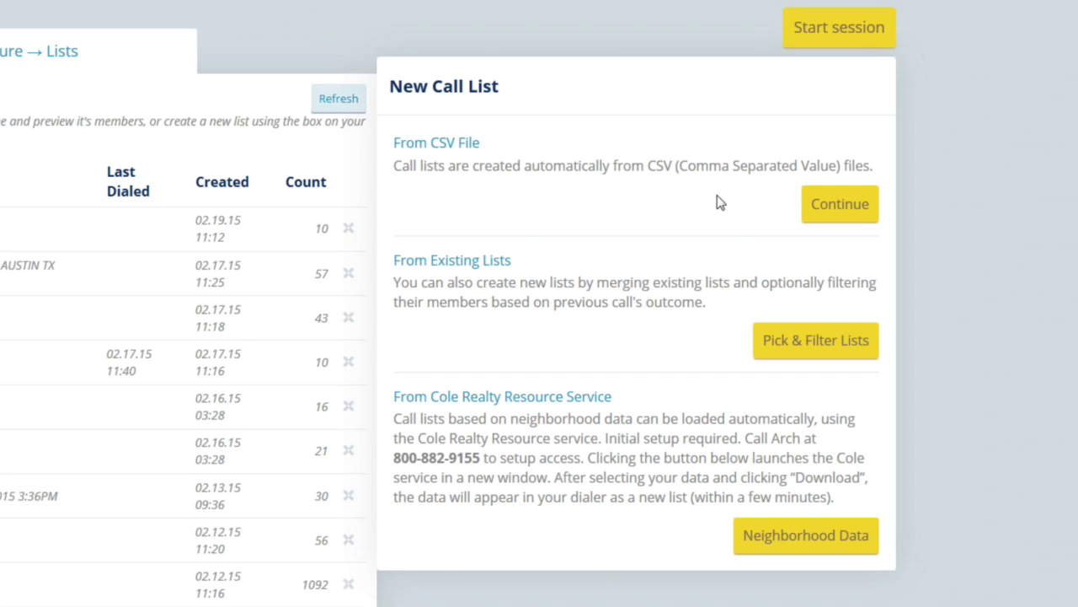
Name a list-from-existing 'stevejan', tick LVFSBO9 and fsbo 2015 wk:8, and open its filters
left_click(775, 345)
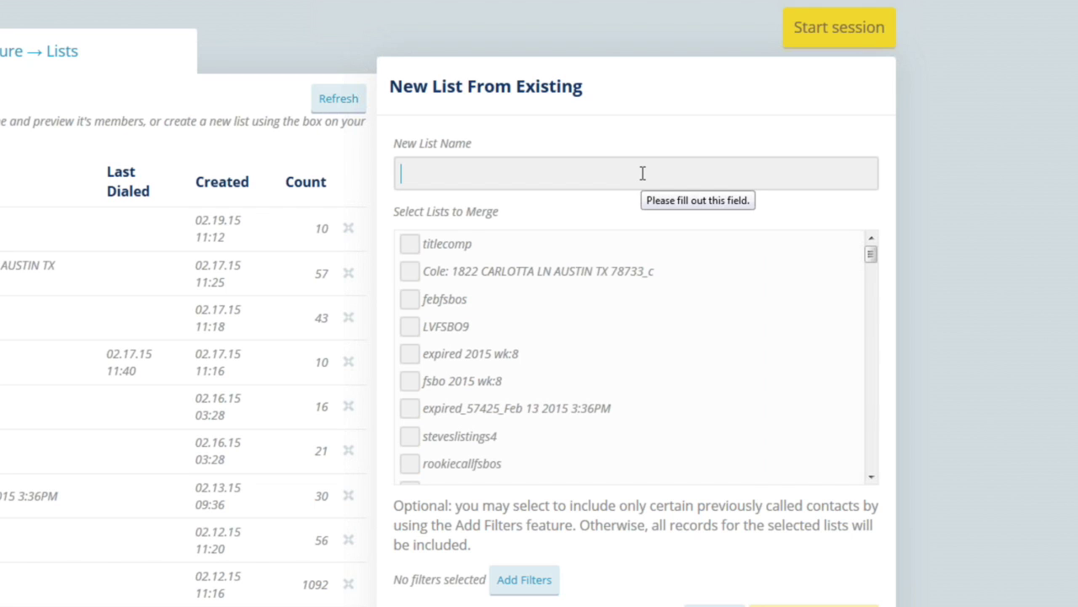
type("stevejan")
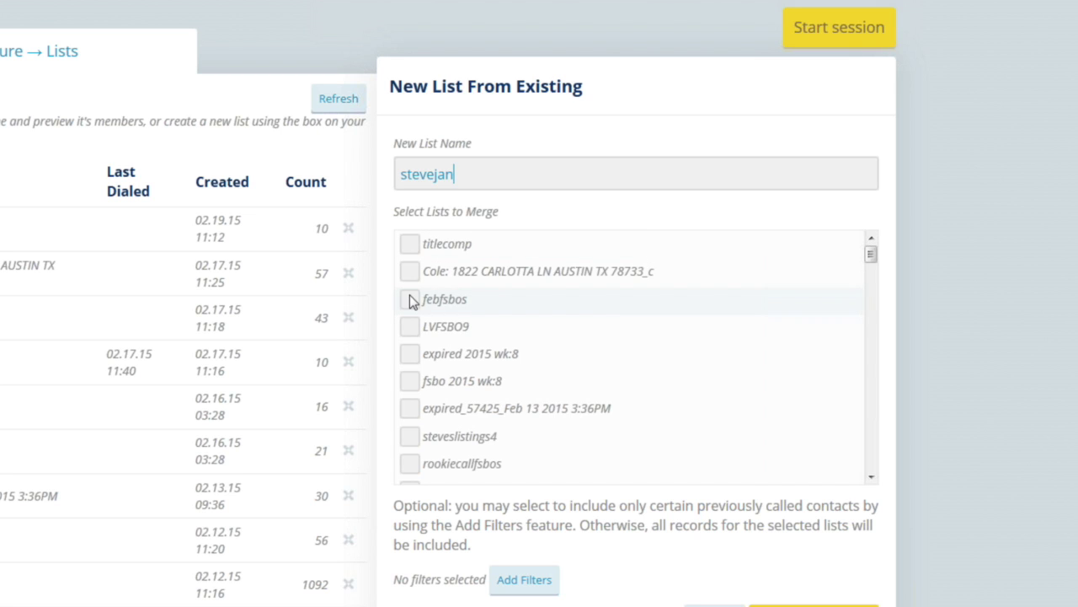
left_click(410, 327)
left_click(411, 384)
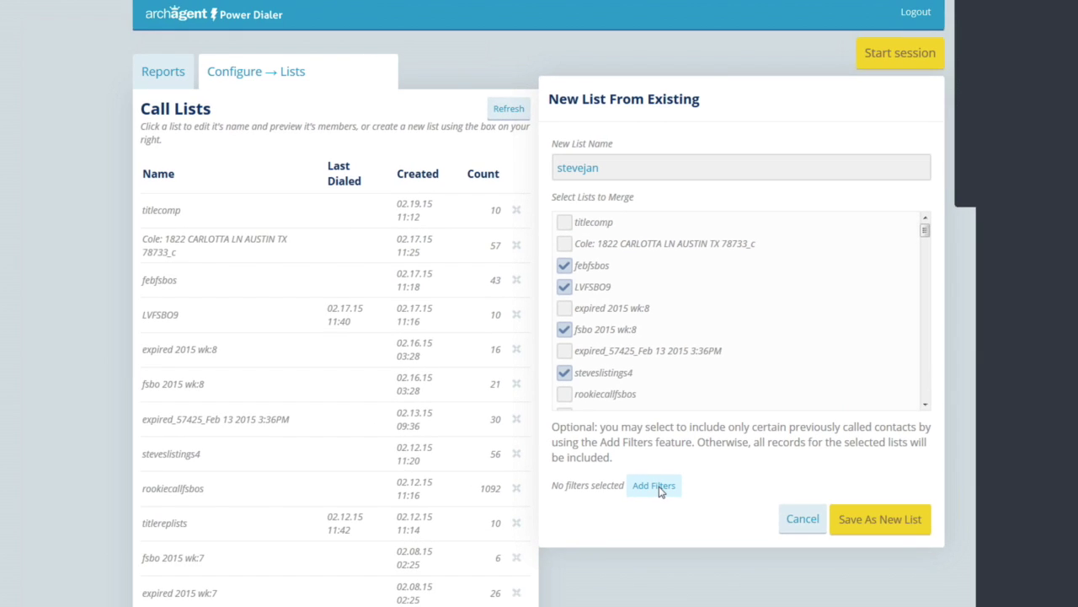
left_click(661, 487)
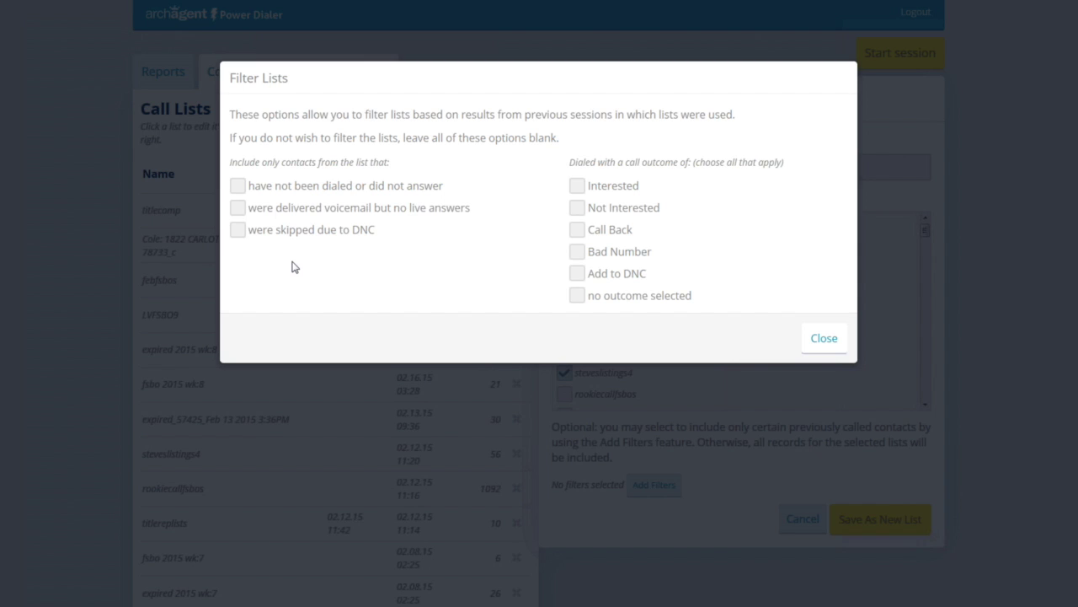
Keep not-dialed/unanswered, voicemail-only and Interested contacts, then save the merge as a new list
left_click(236, 186)
left_click(239, 209)
left_click(579, 187)
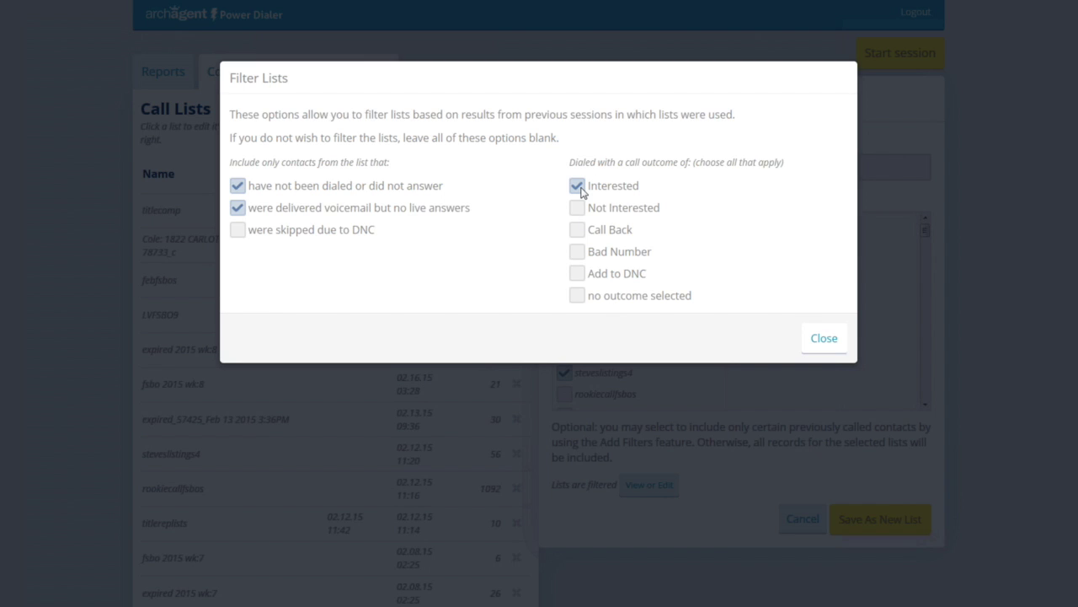
left_click(825, 347)
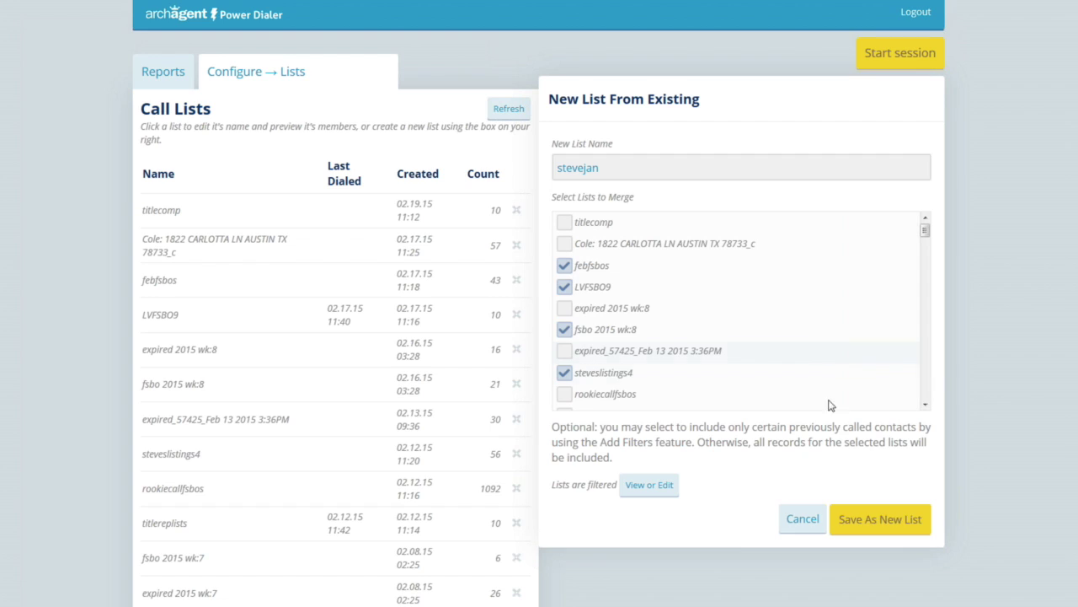
left_click(887, 518)
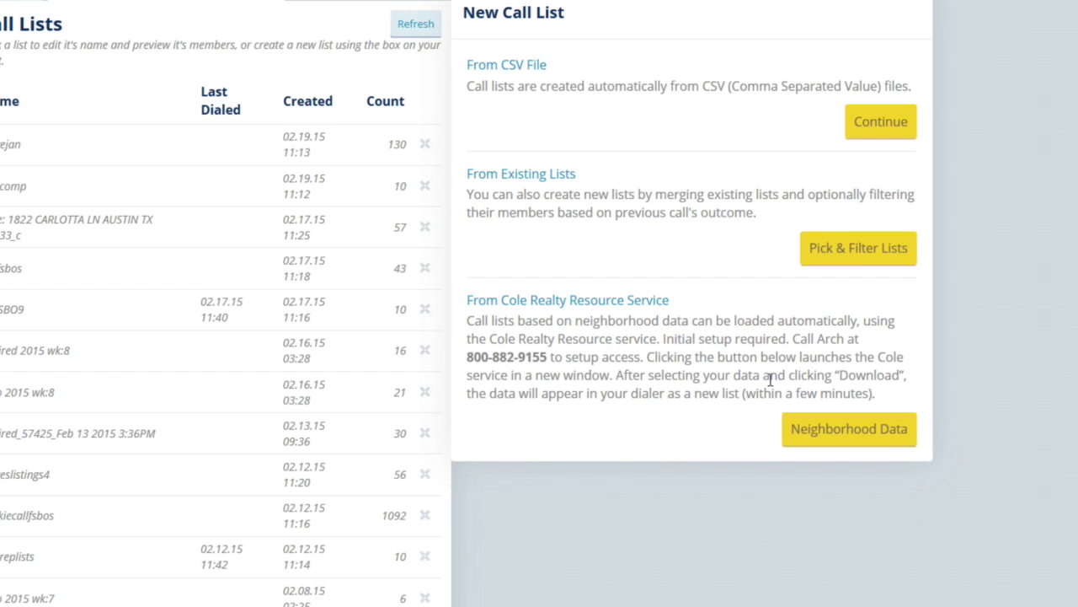
In Neighborhood Data, enter house number 1822 and street name carlotta
left_click(865, 432)
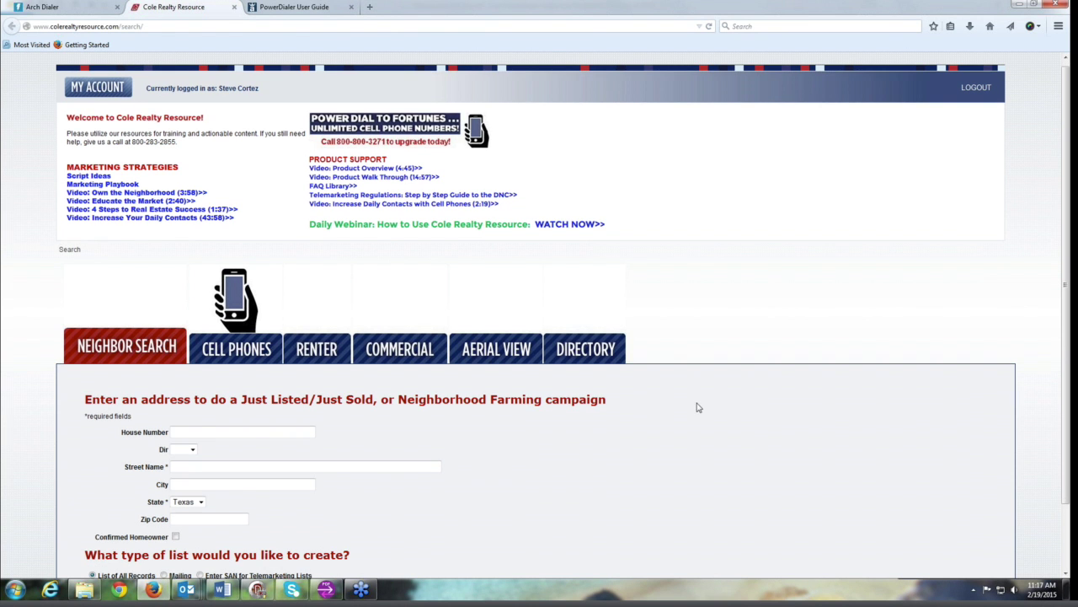
scroll(217, 363, "down", 2)
left_click(217, 361)
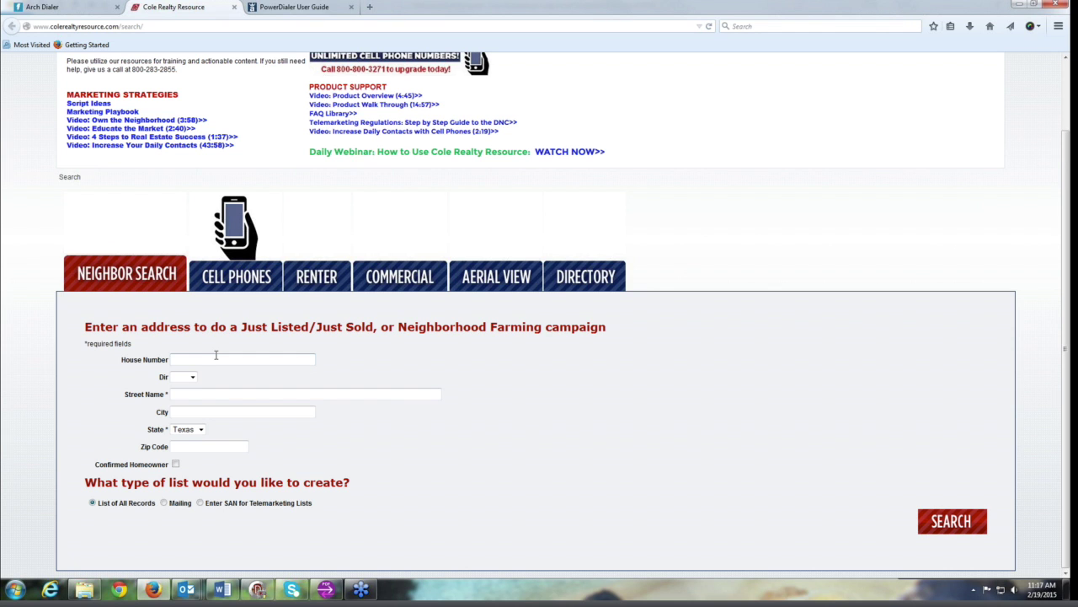
left_click(216, 359)
type("1822")
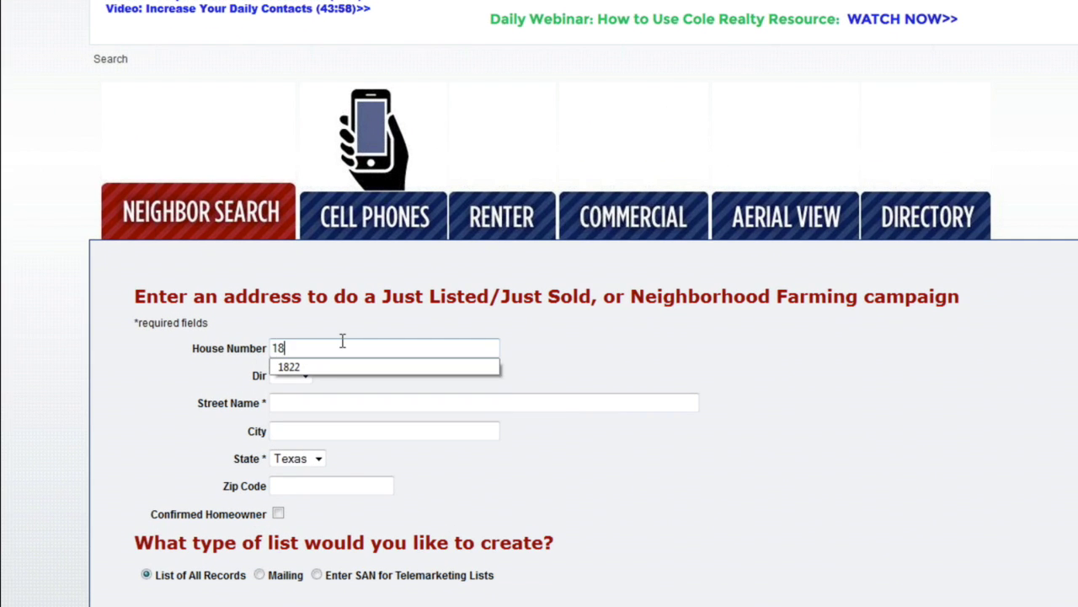
left_click(358, 404)
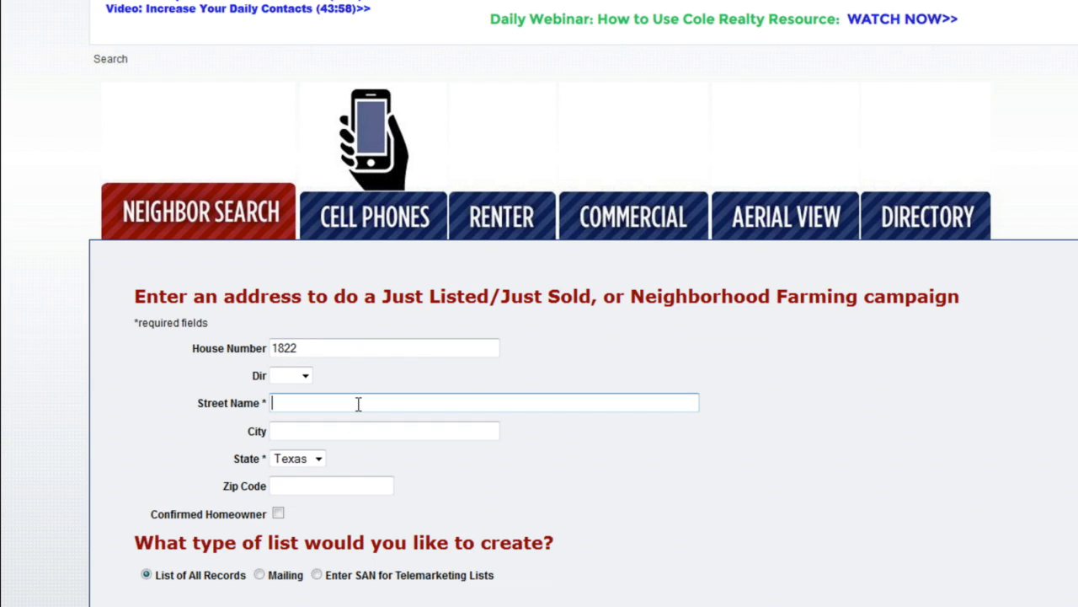
type("car")
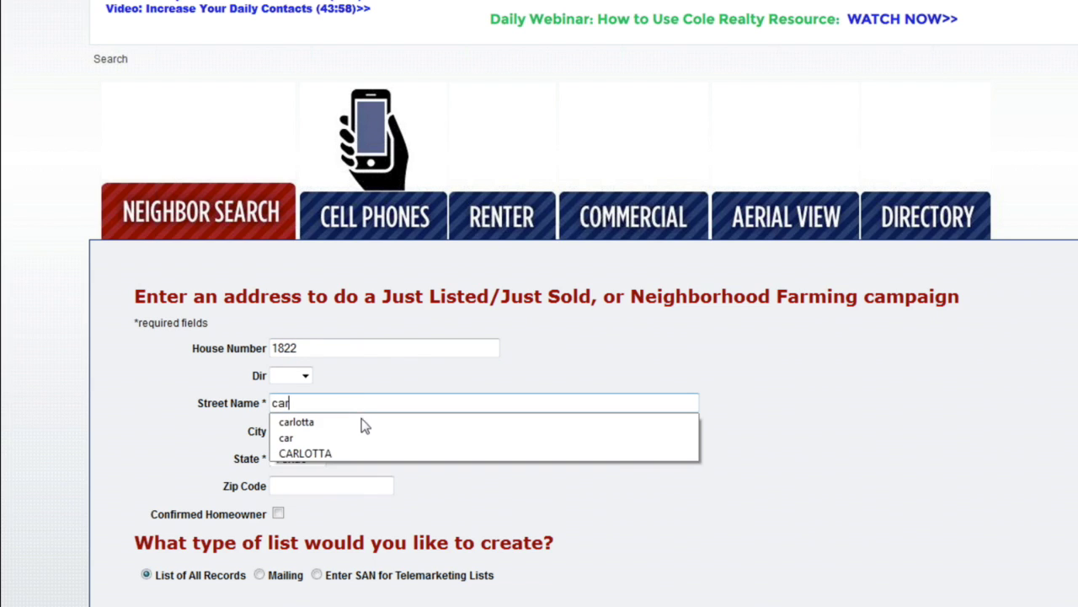
left_click(362, 420)
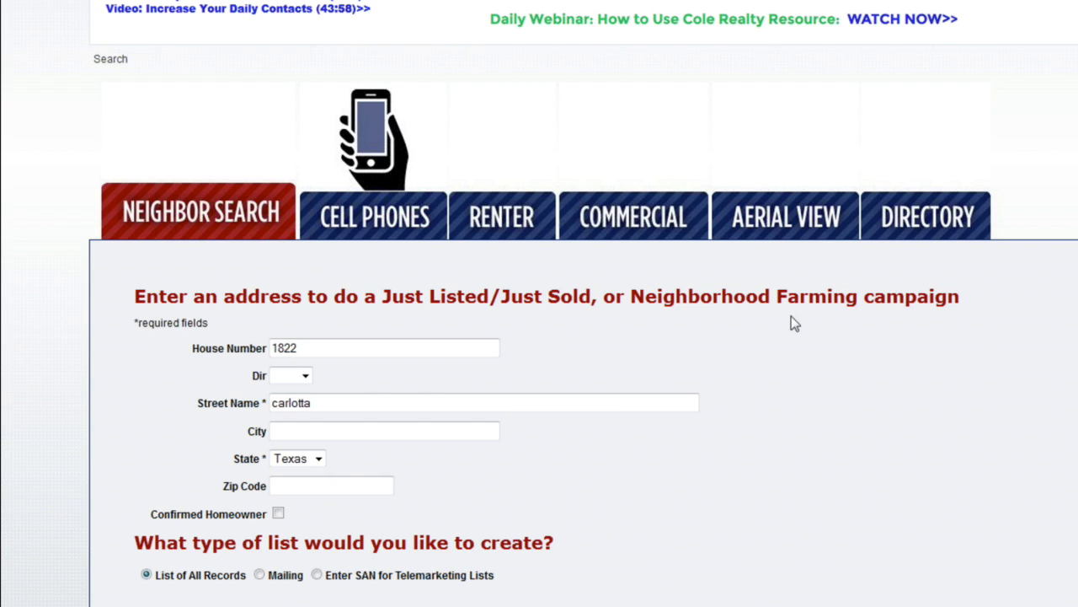
left_click(360, 430)
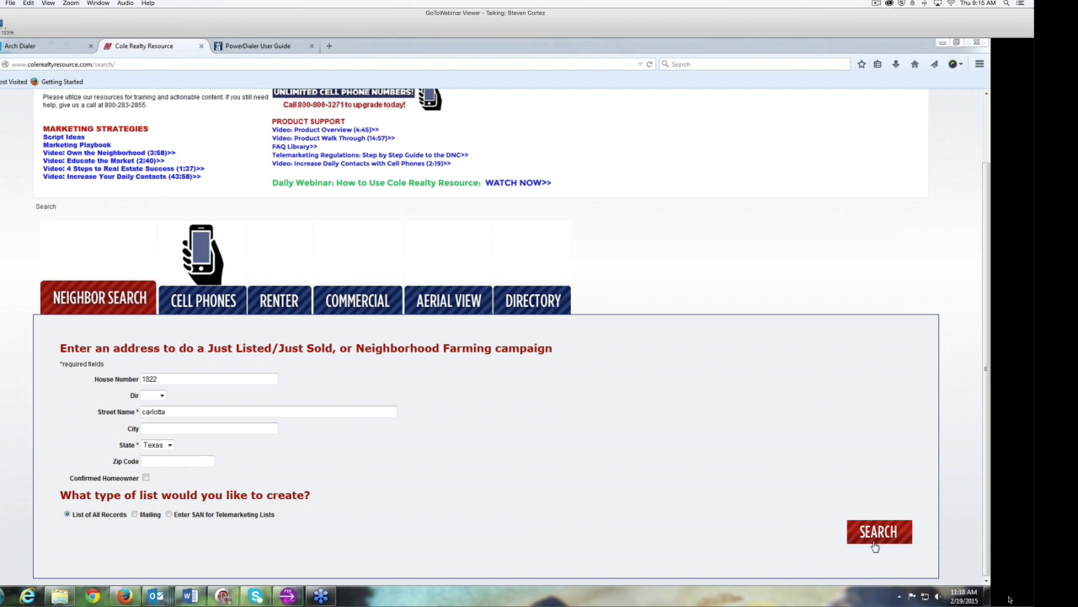
Run the address search for 1822 Carlotta and switch to map search
left_click(879, 534)
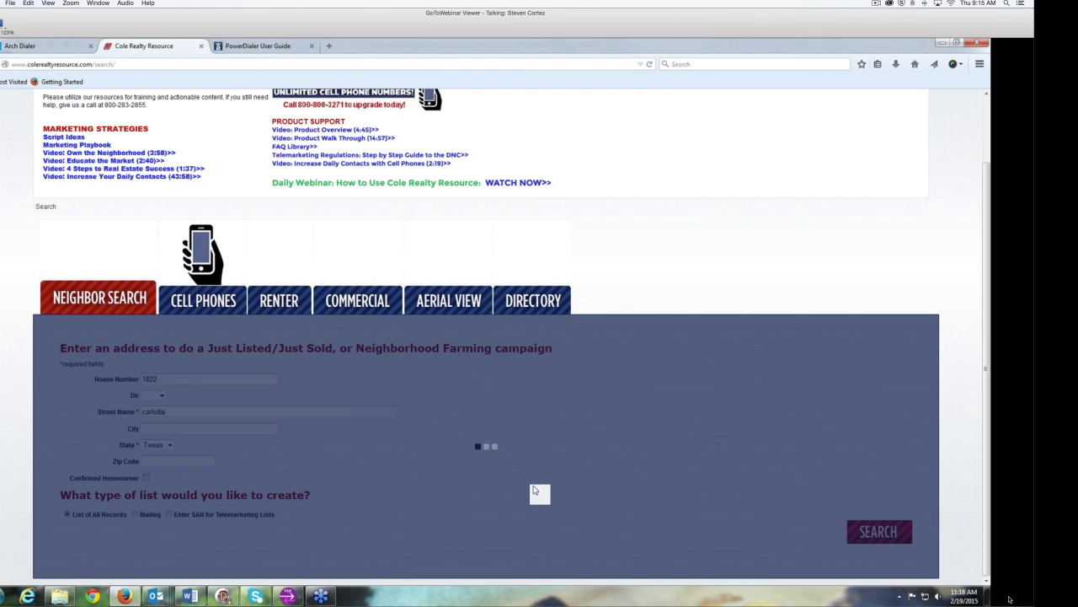
scroll(539, 489, "down", 2)
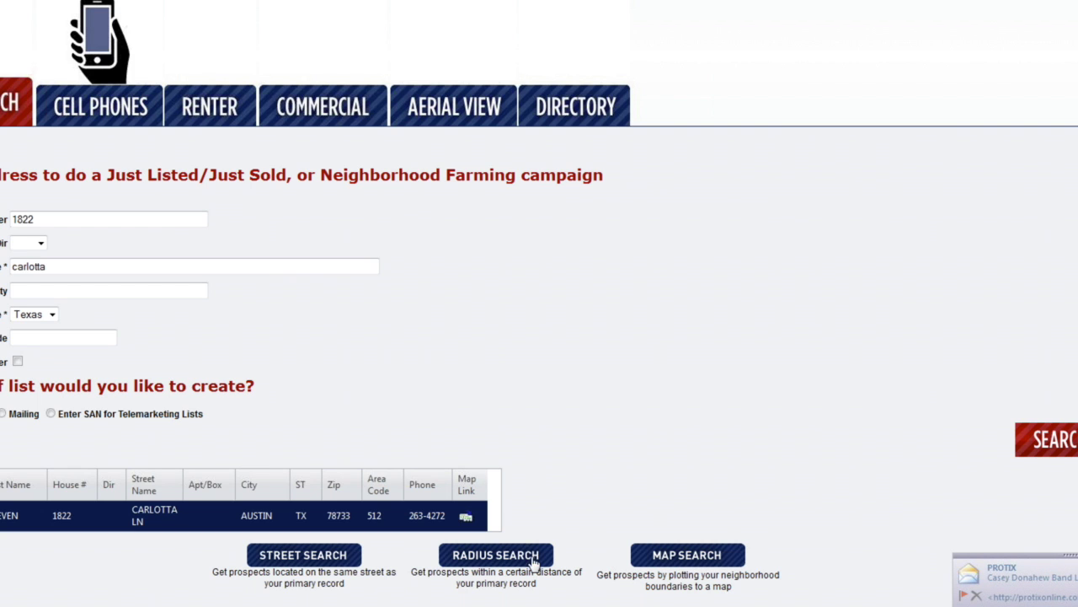
left_click(686, 555)
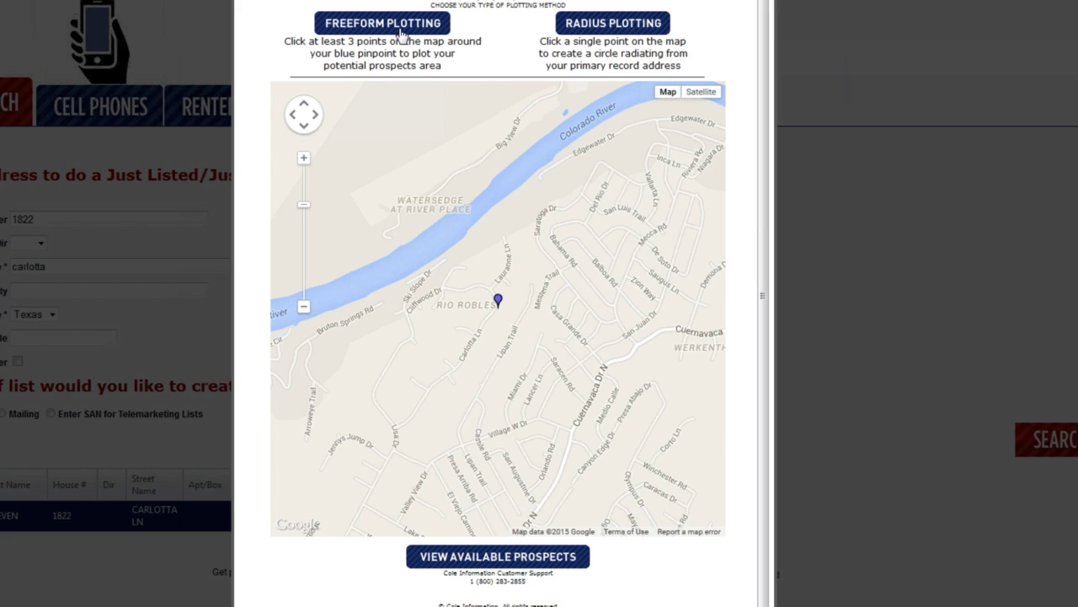
Draw an eight-point freeform boundary around Rio Robles and list the prospects inside
left_click(520, 288)
left_click(506, 227)
left_click(452, 252)
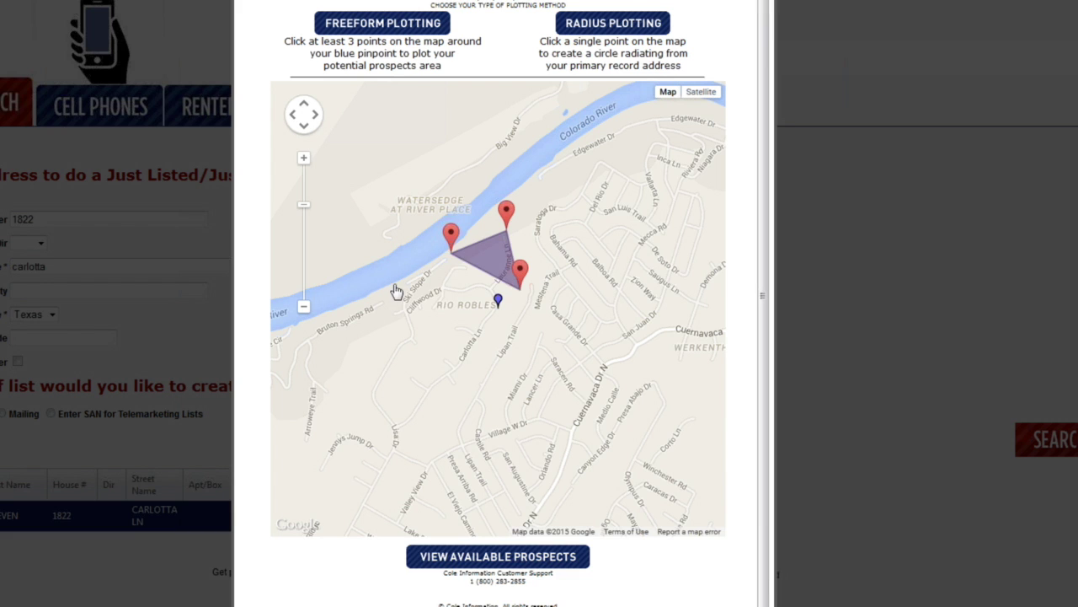
left_click(394, 281)
left_click(382, 321)
left_click(362, 403)
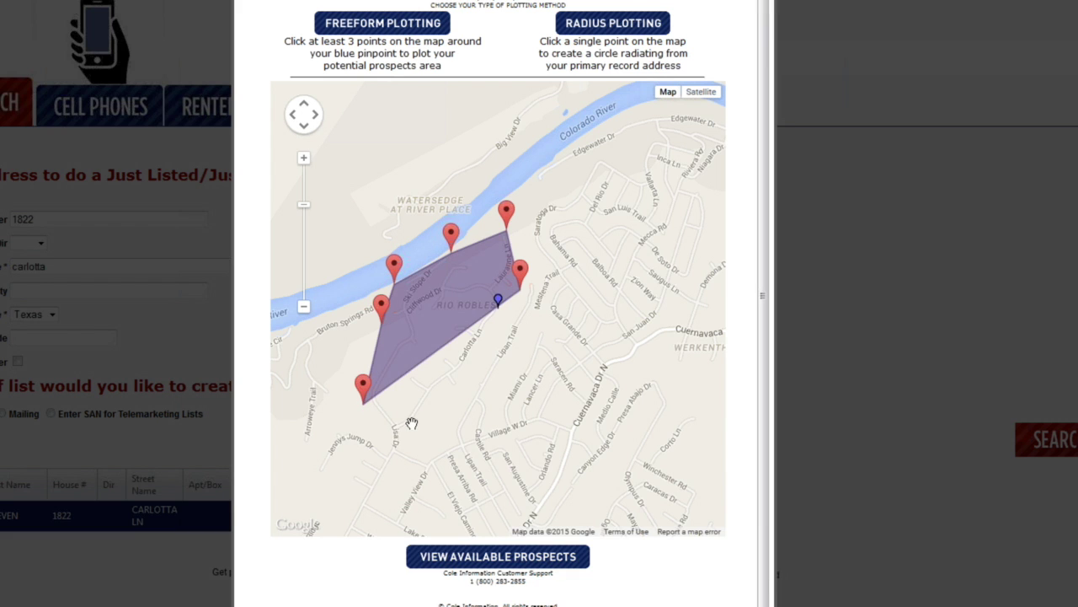
left_click(405, 433)
left_click(463, 392)
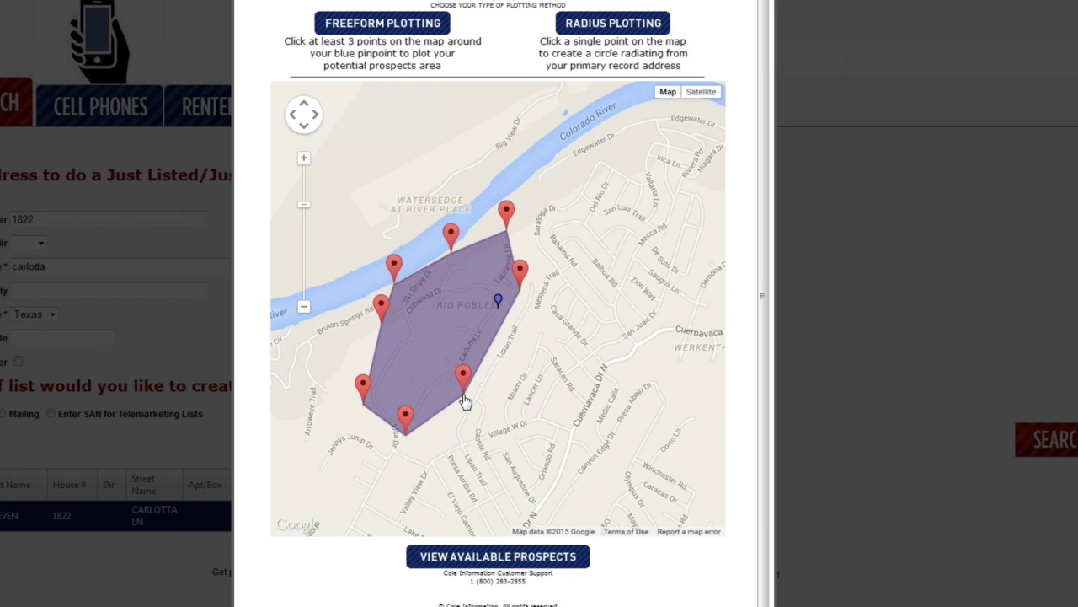
scroll(481, 522, "down", 1)
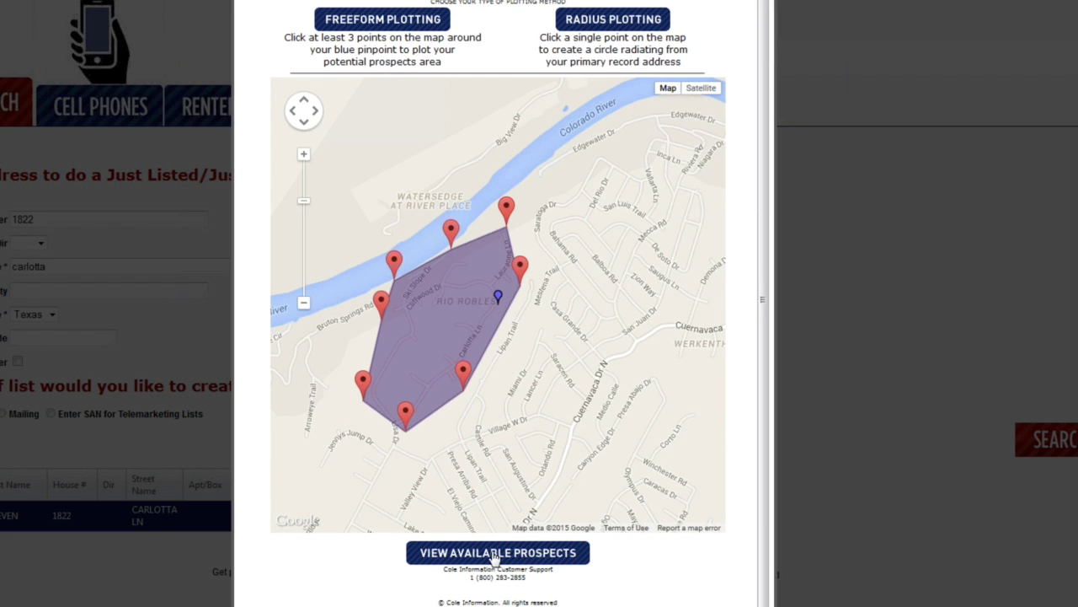
left_click(497, 553)
Export all 91 records with automatic import to Arch and dismiss the confirmation
scroll(572, 278, "down", 10)
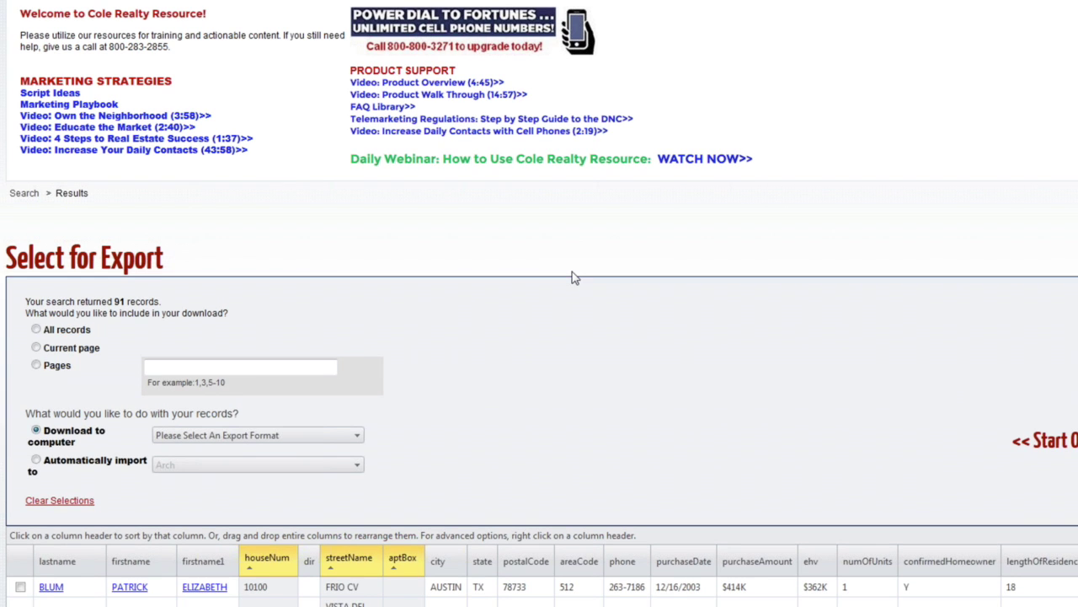
scroll(572, 278, "down", 6)
scroll(572, 282, "up", 6)
scroll(572, 283, "up", 9)
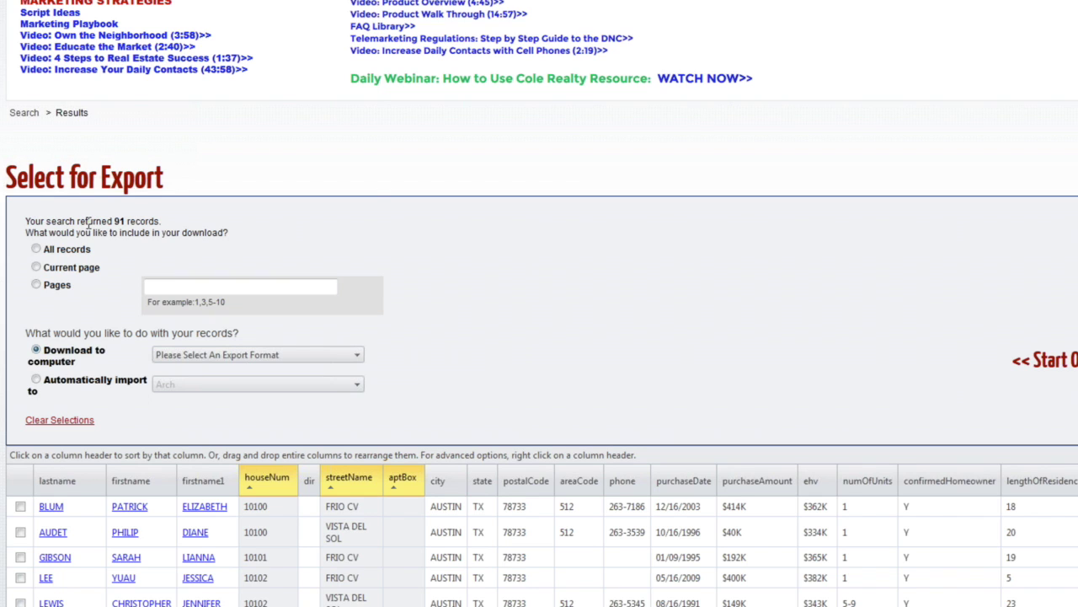
left_click(36, 249)
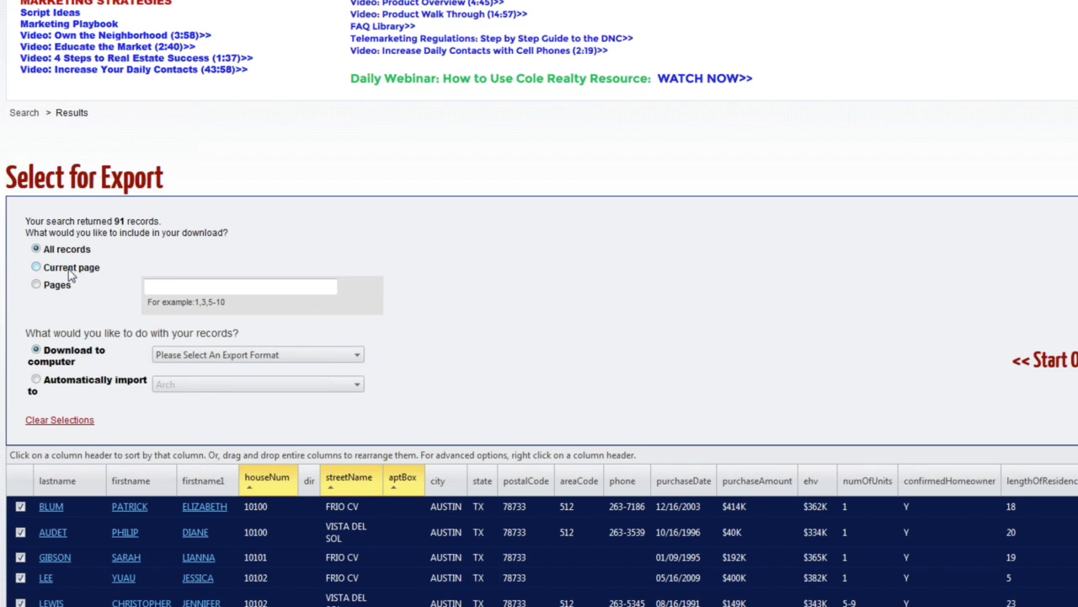
left_click(38, 383)
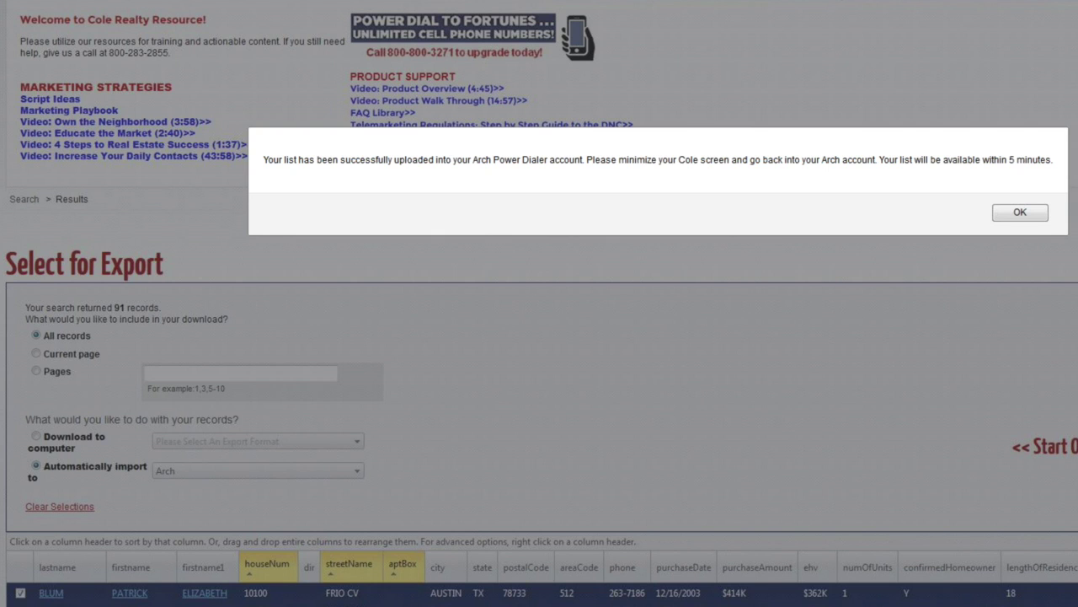
left_click(1006, 215)
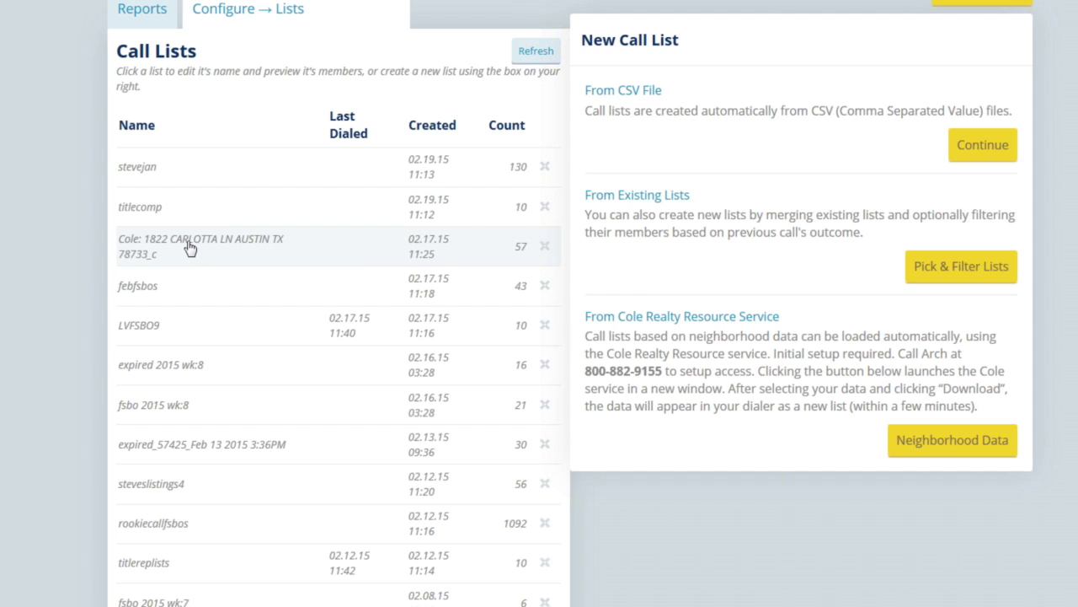
left_click(189, 247)
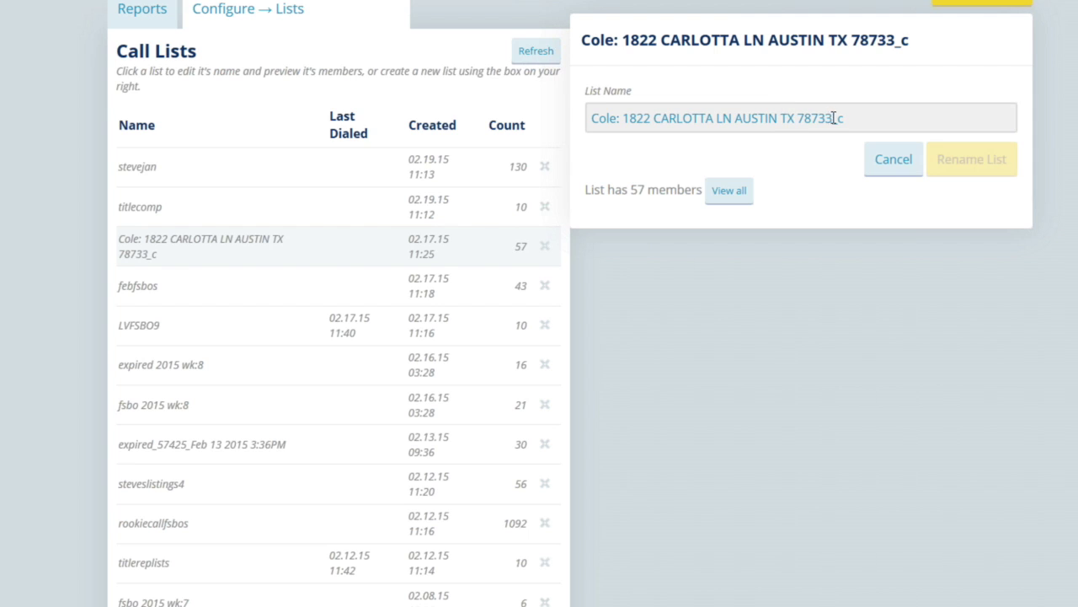
left_click_drag(844, 118, 505, 87)
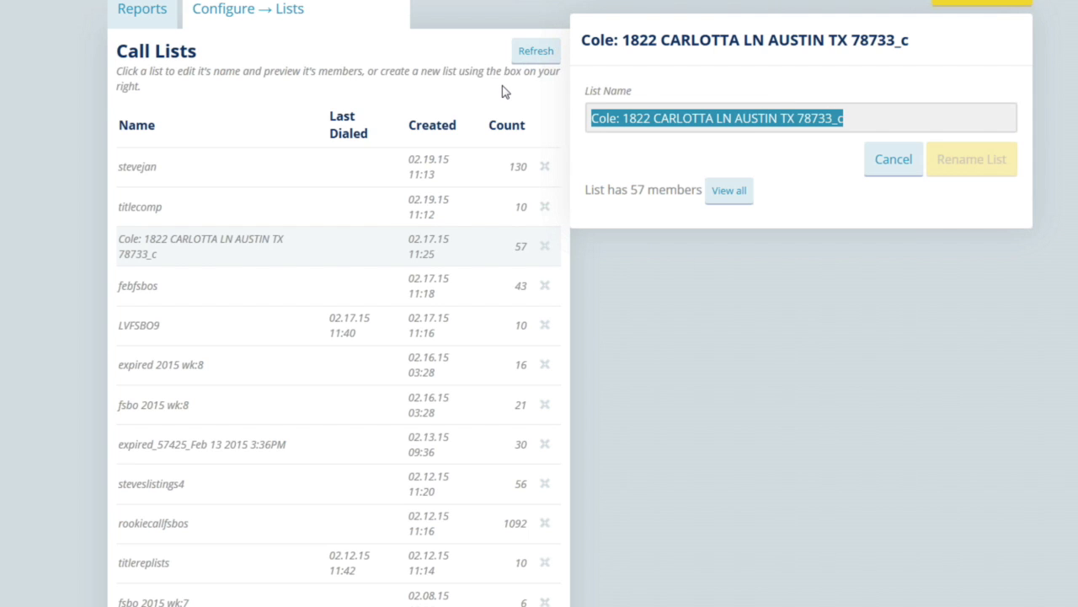
type("smcne")
key("BackSpace")
key("BackSpace")
type("openhosue")
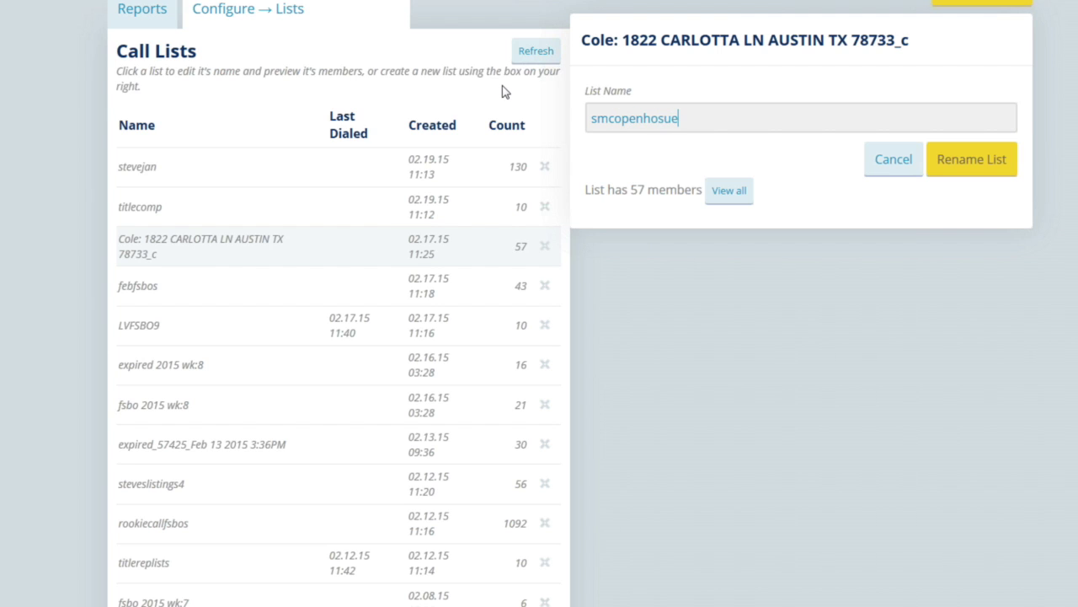
key("Return")
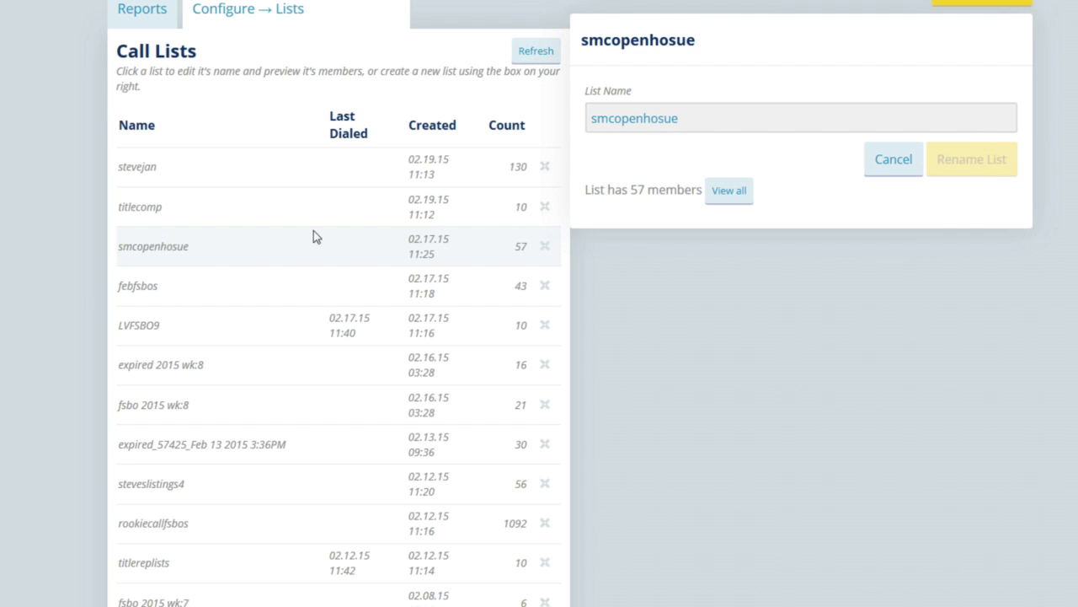